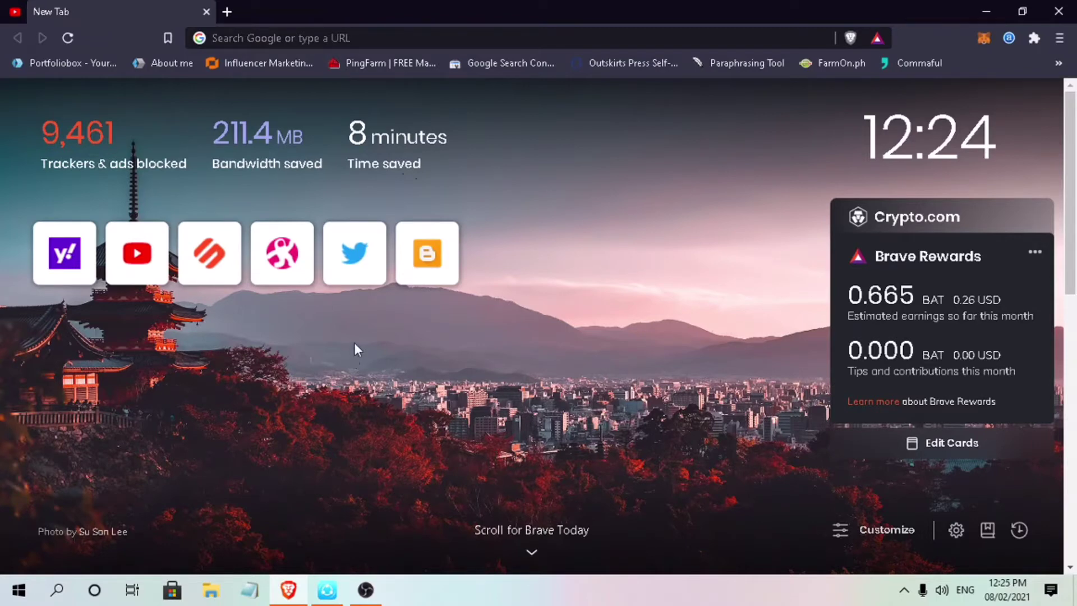
Go to odysee.com in the new Brave tab using the address-bar autocomplete.
click(331, 38)
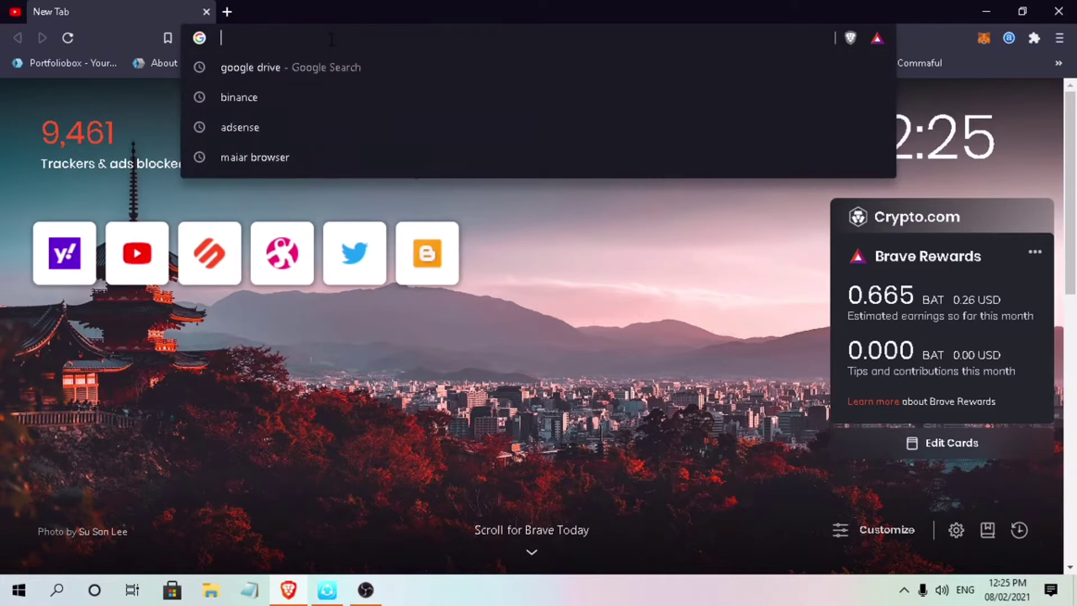
text(odysee.com)
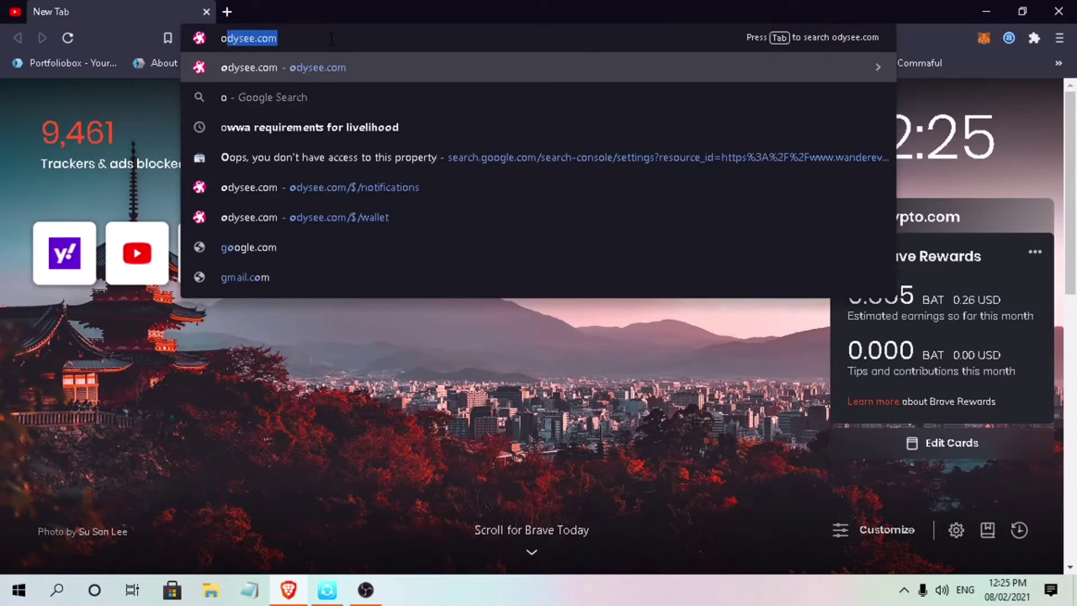
key(Return)
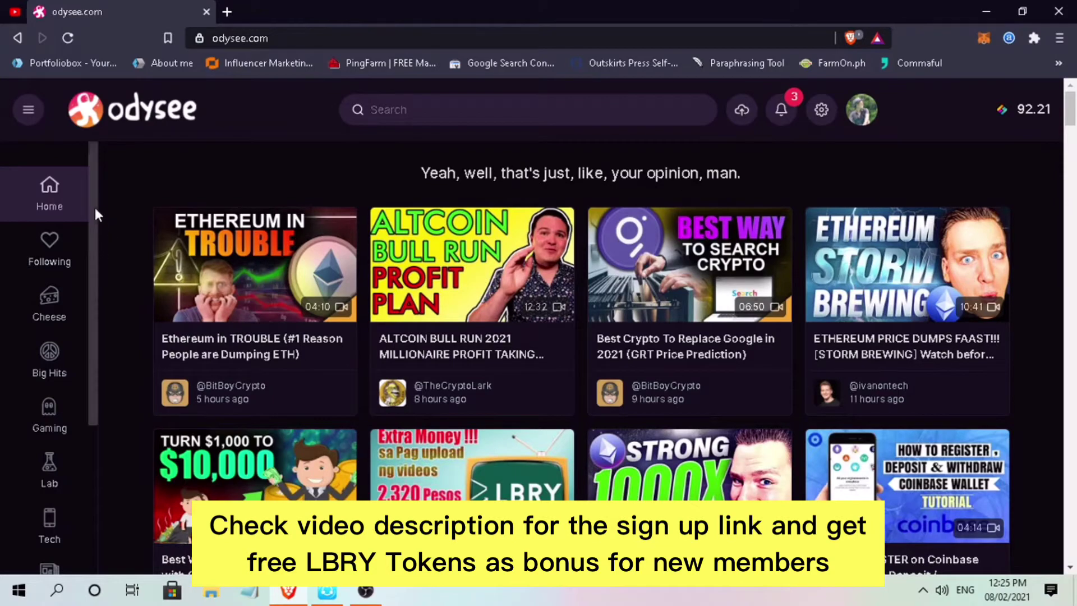
Scroll down the Odysee home feed past the crypto videos to the Cheese section.
scroll(96, 224, down, 1)
scroll(95, 225, down, 3)
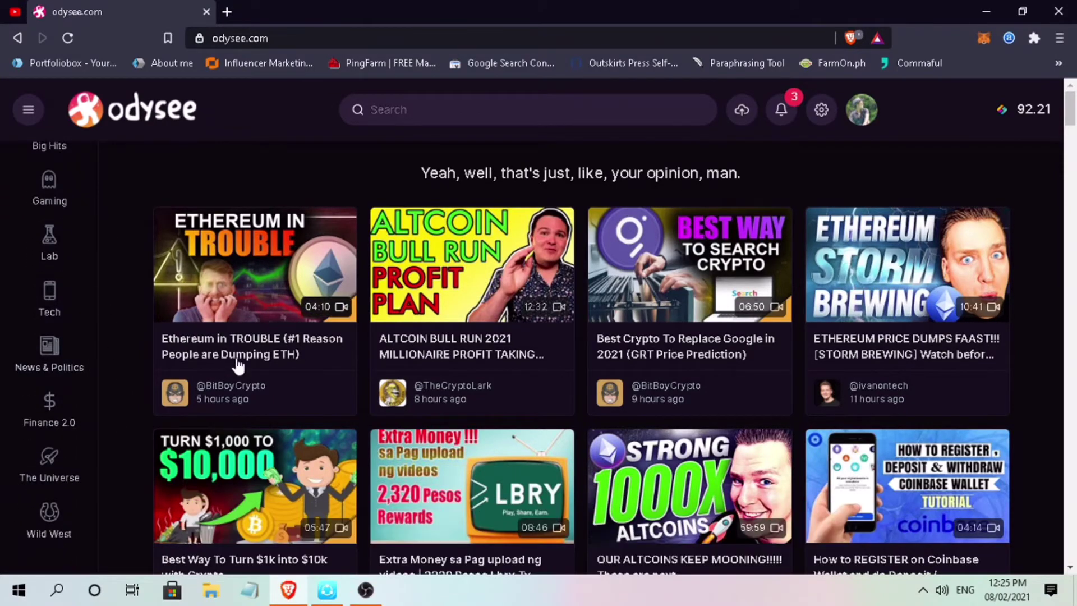
scroll(177, 362, down, 5)
scroll(176, 362, down, 1)
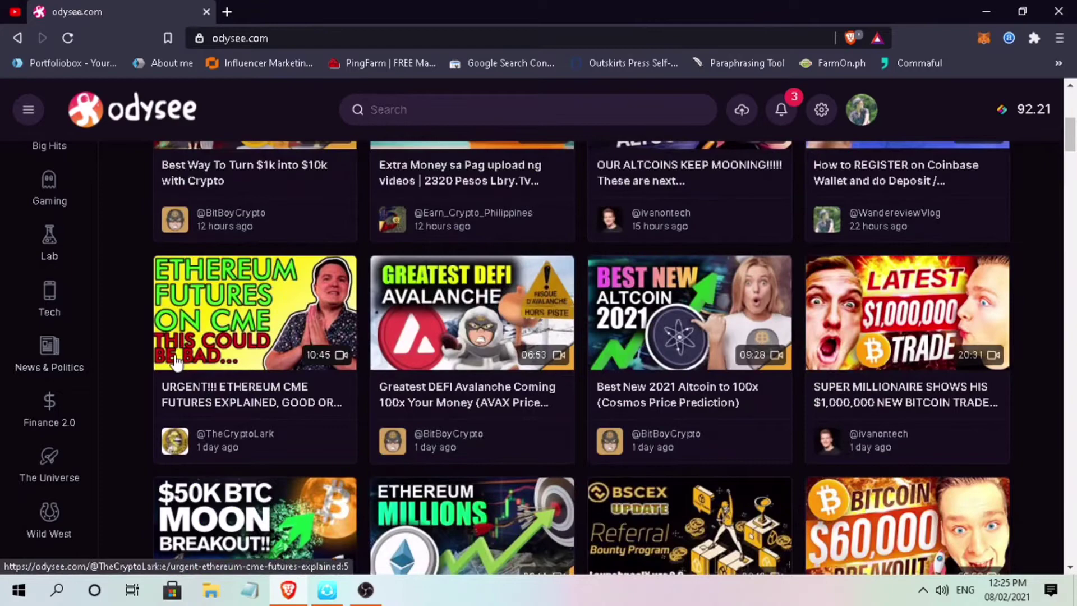
scroll(177, 362, down, 10)
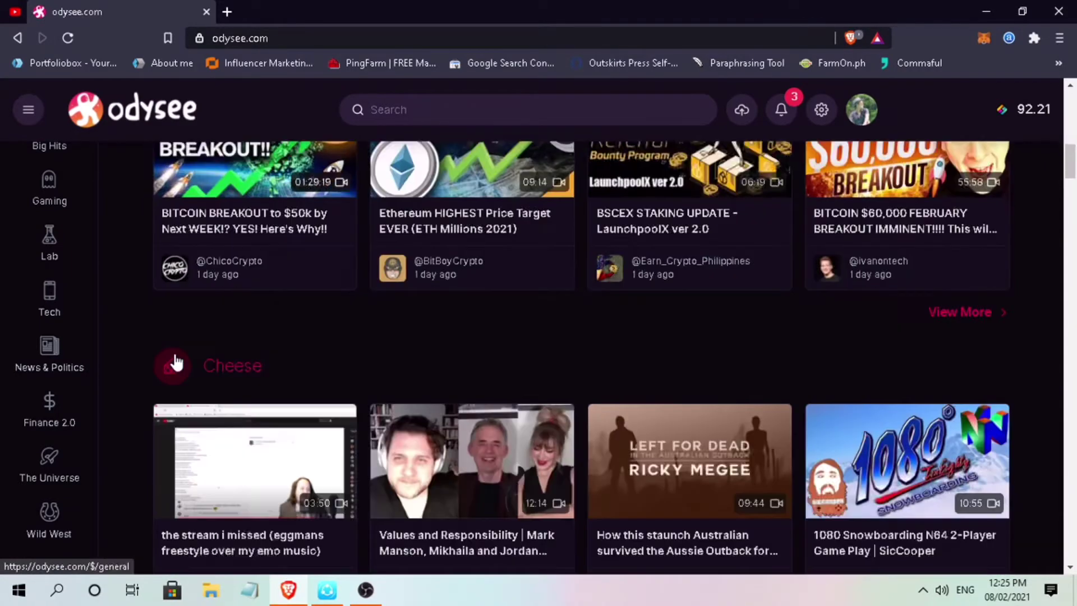
scroll(177, 361, down, 5)
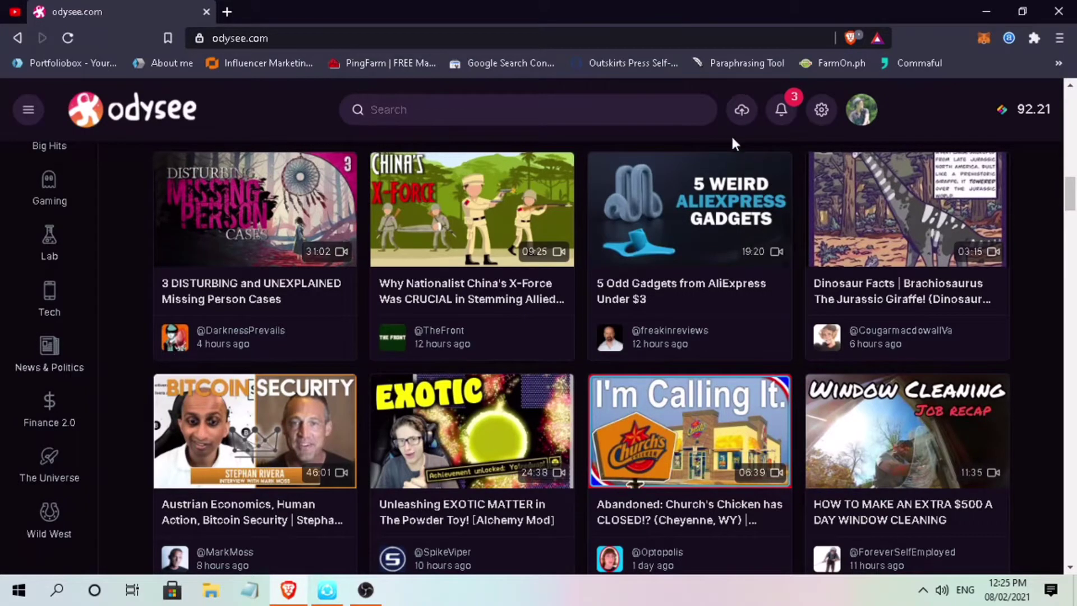
Choose Sync YouTube Channel from the upload menu to reach the Transfer complete page.
click(745, 123)
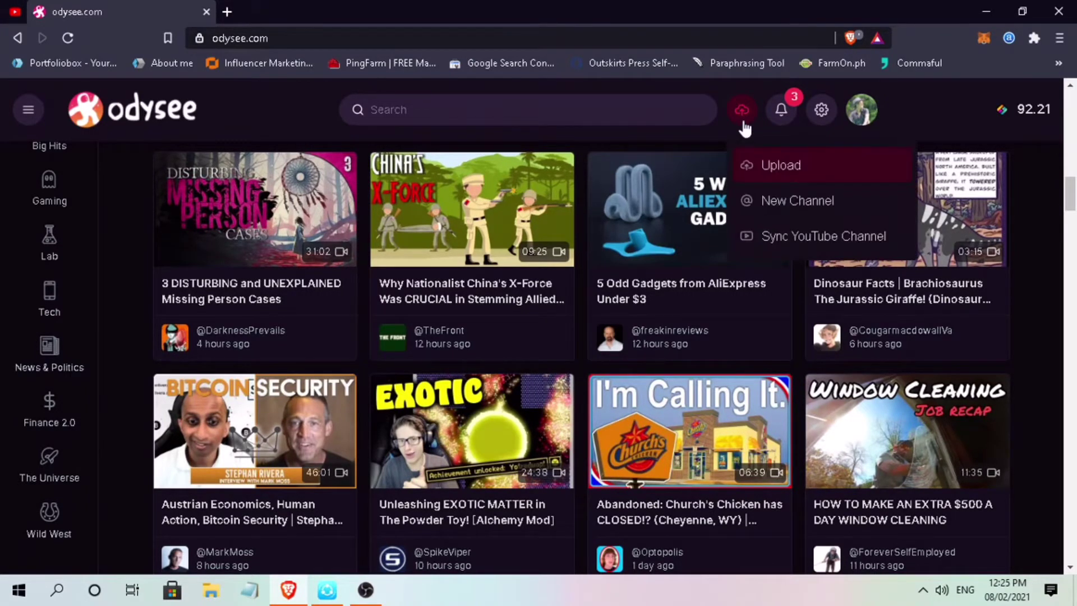
click(774, 240)
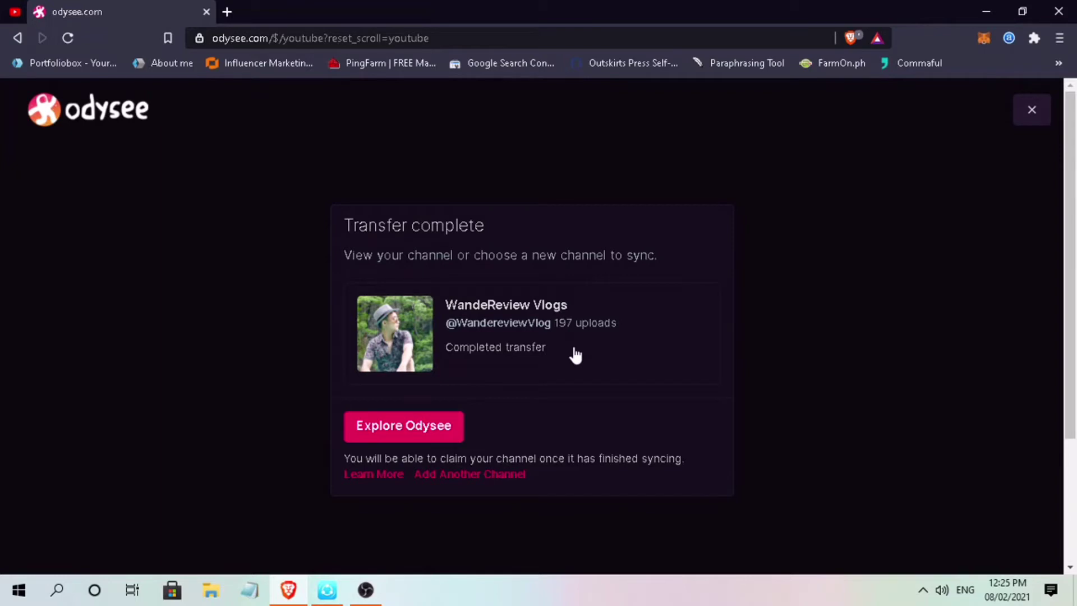
Claim the channel name 'WandereviewVlog' for another YouTube sync, with the sync terms accepted.
click(504, 477)
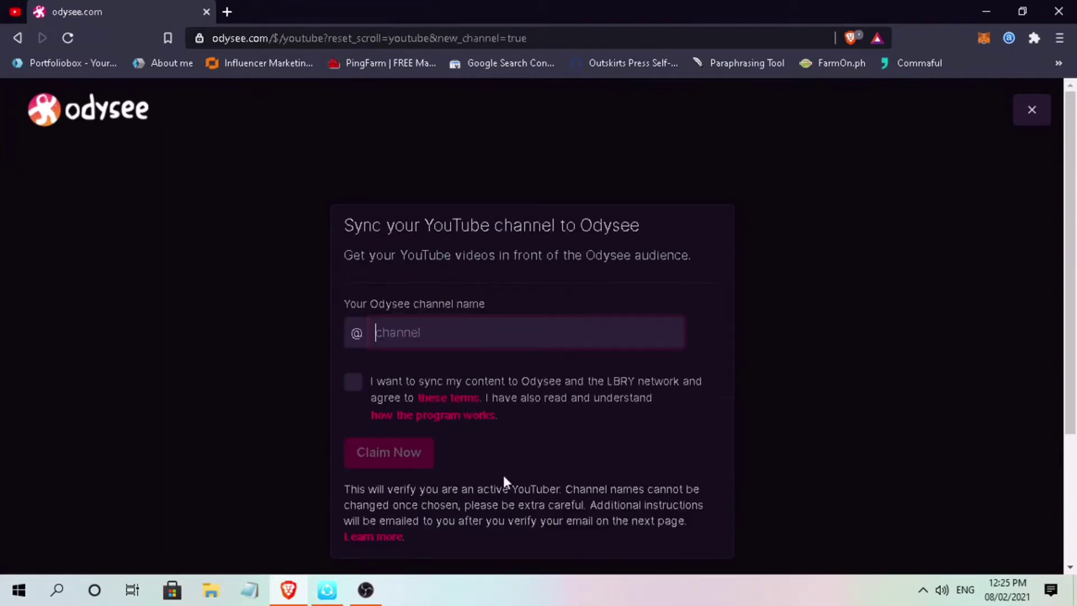
scroll(508, 454, down, 1)
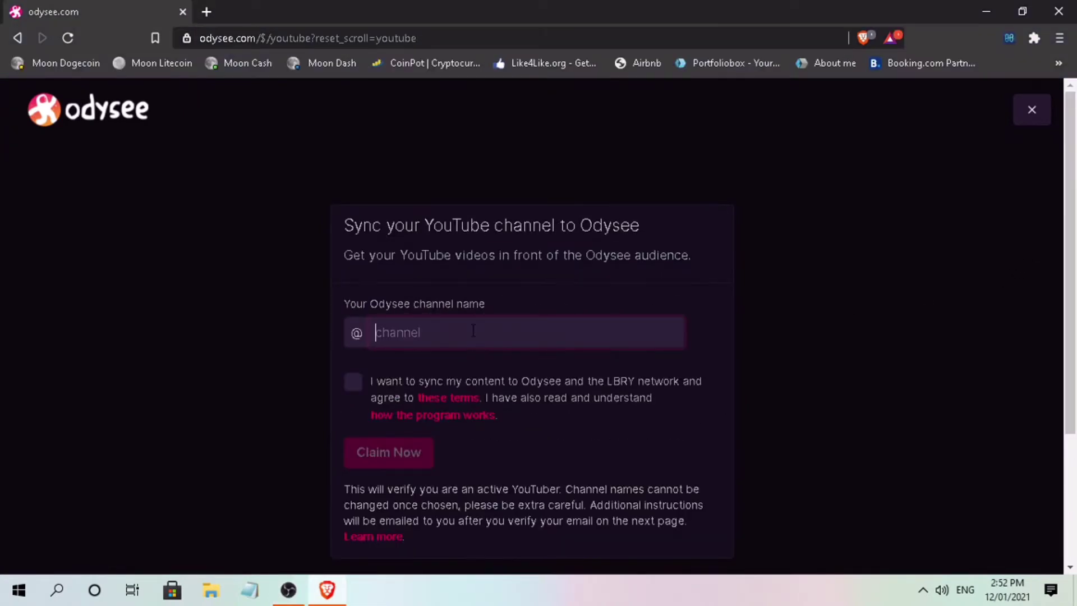
text(Wand)
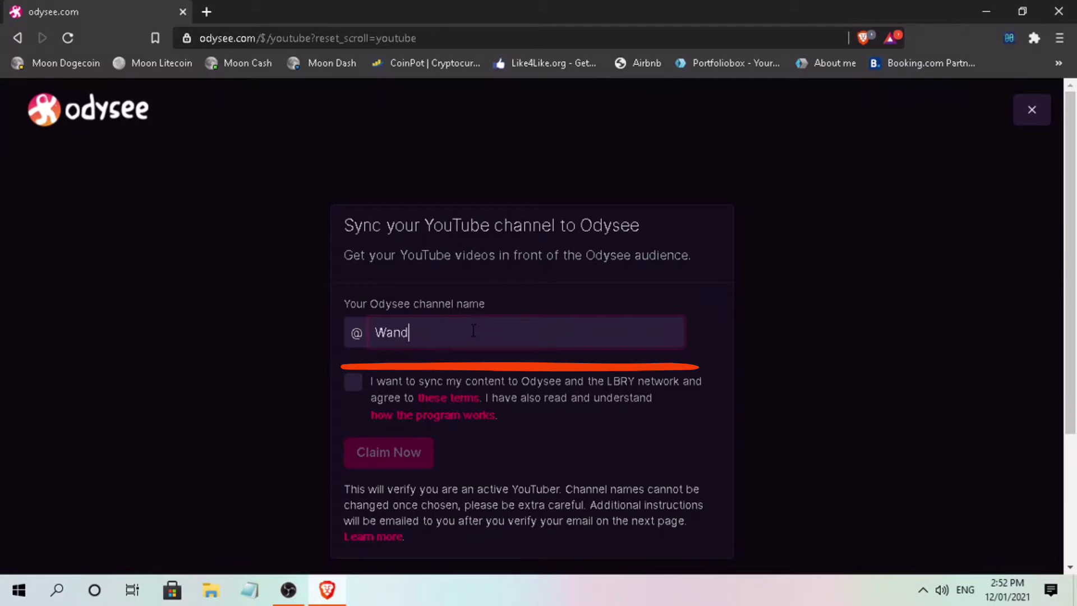
text(ereviewVlogs)
click(354, 383)
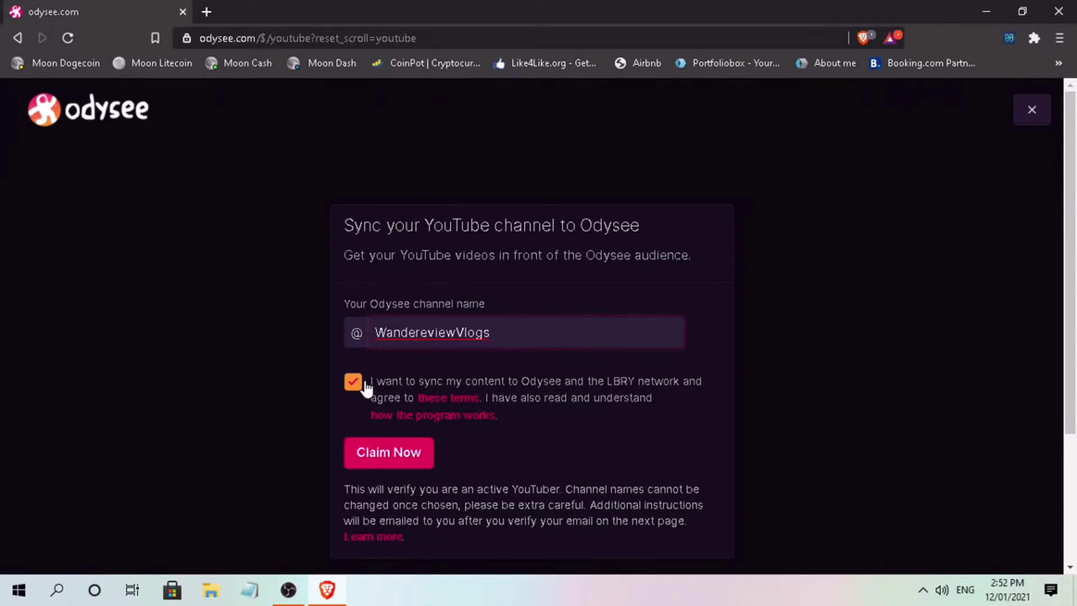
key(BackSpace)
click(412, 465)
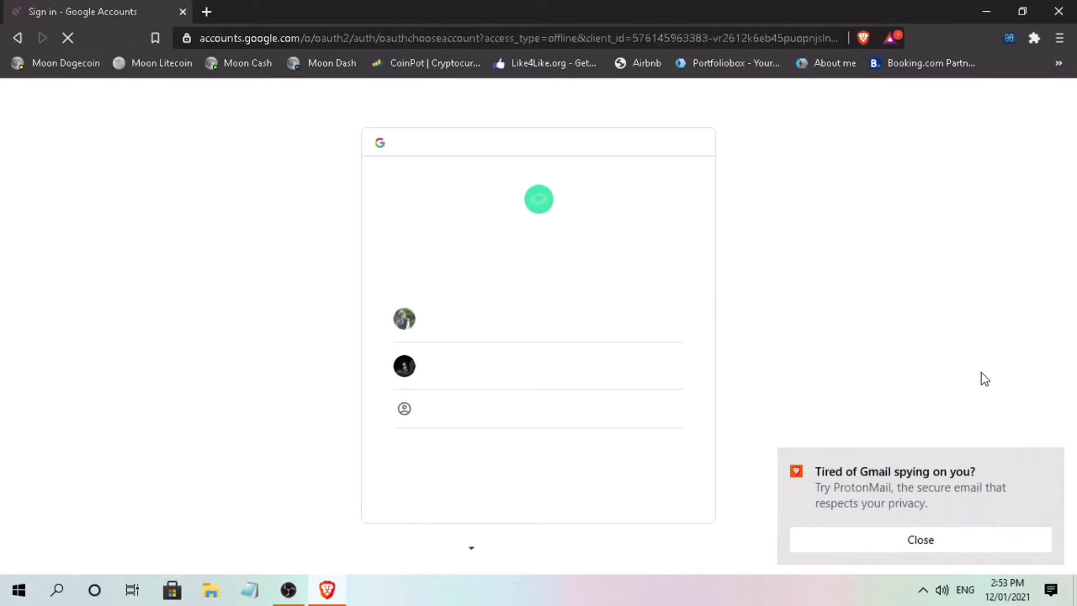
Sign in with the YouTube channel's Google account and allow LBRY Creator Verification access.
click(482, 318)
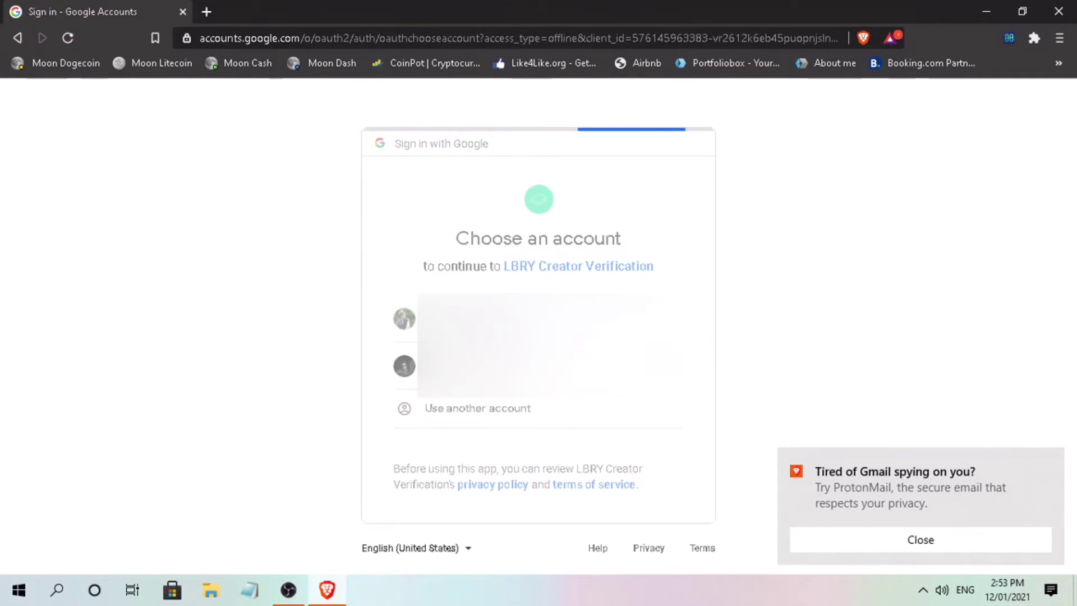
click(931, 543)
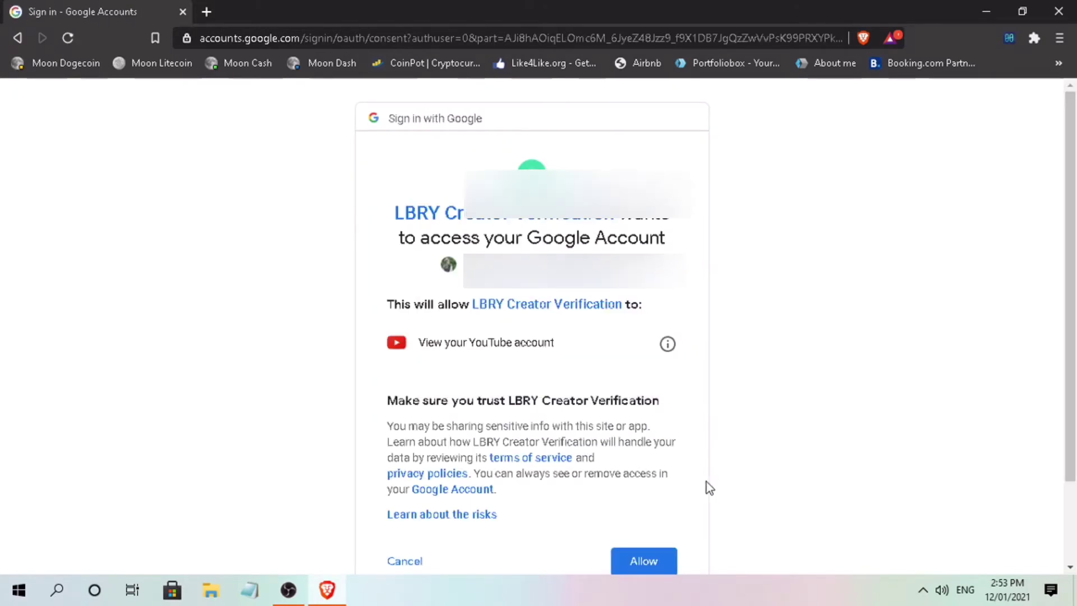
scroll(668, 508, down, 2)
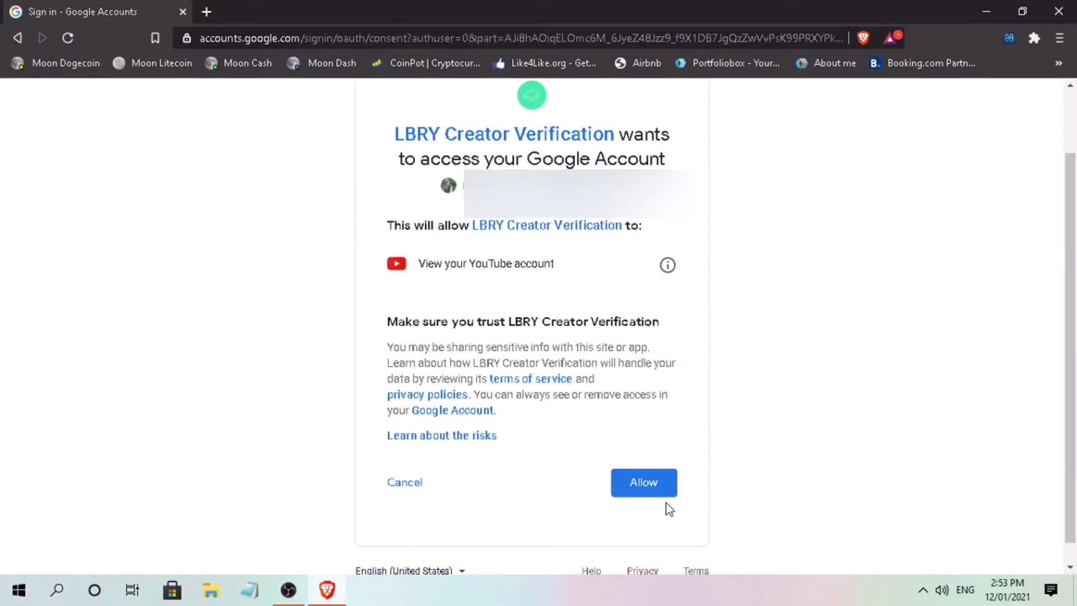
click(643, 485)
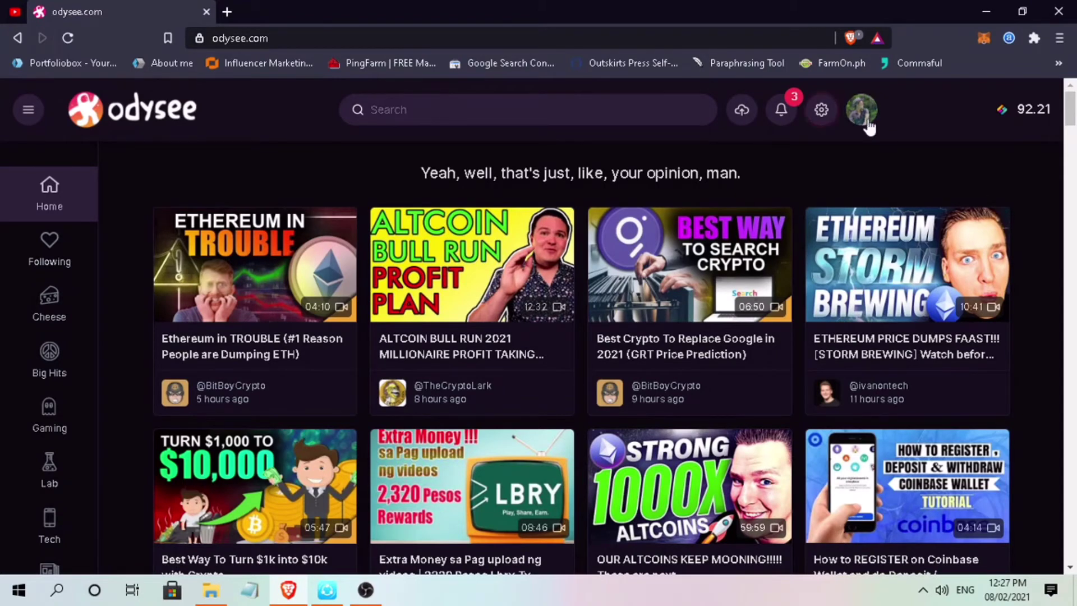
Go to Channels from the avatar menu to see the synced channel's 197 uploads.
click(867, 121)
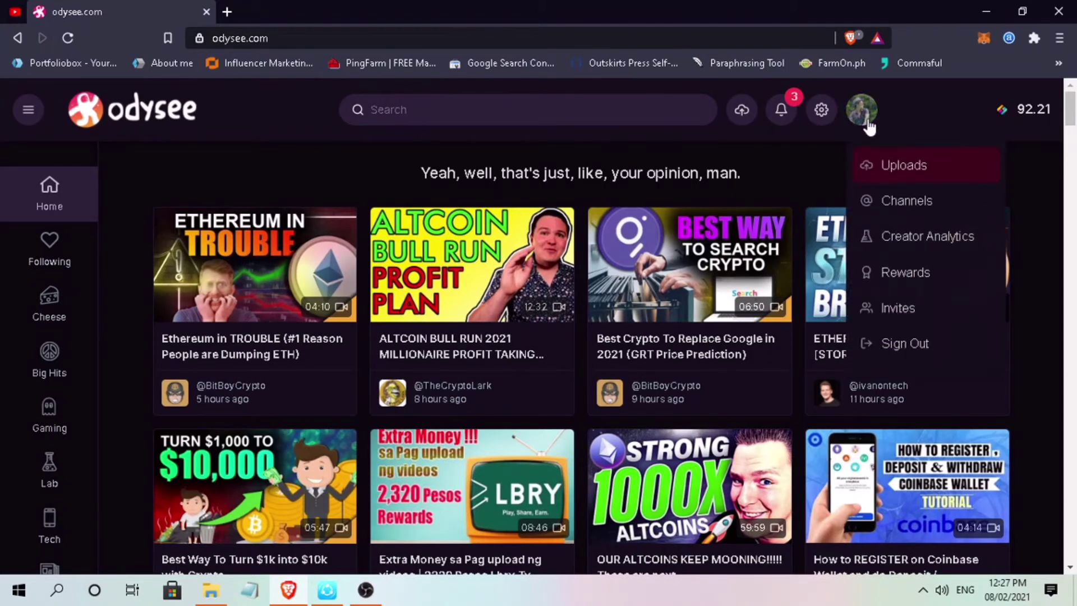
click(906, 203)
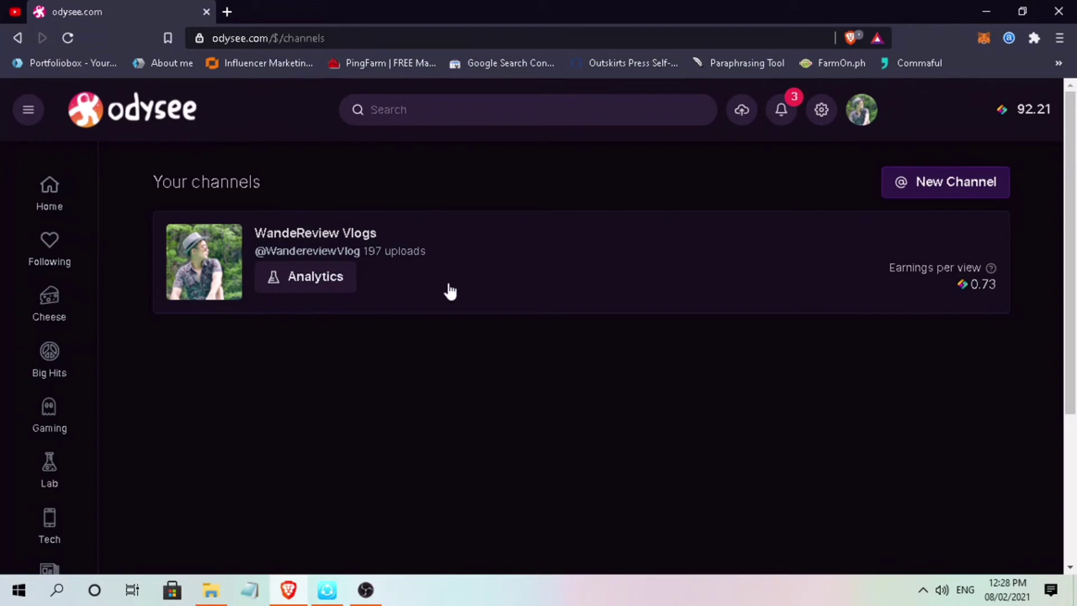
View the channel's Analytics dashboard: 7 followers, 119 views and most viewed content.
click(335, 281)
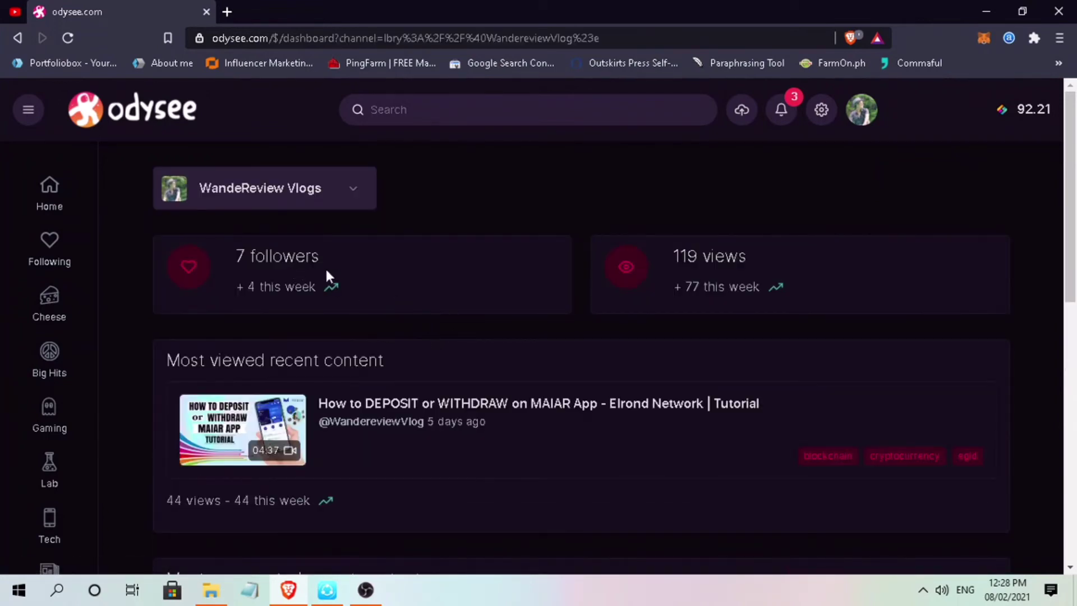
scroll(508, 353, down, 6)
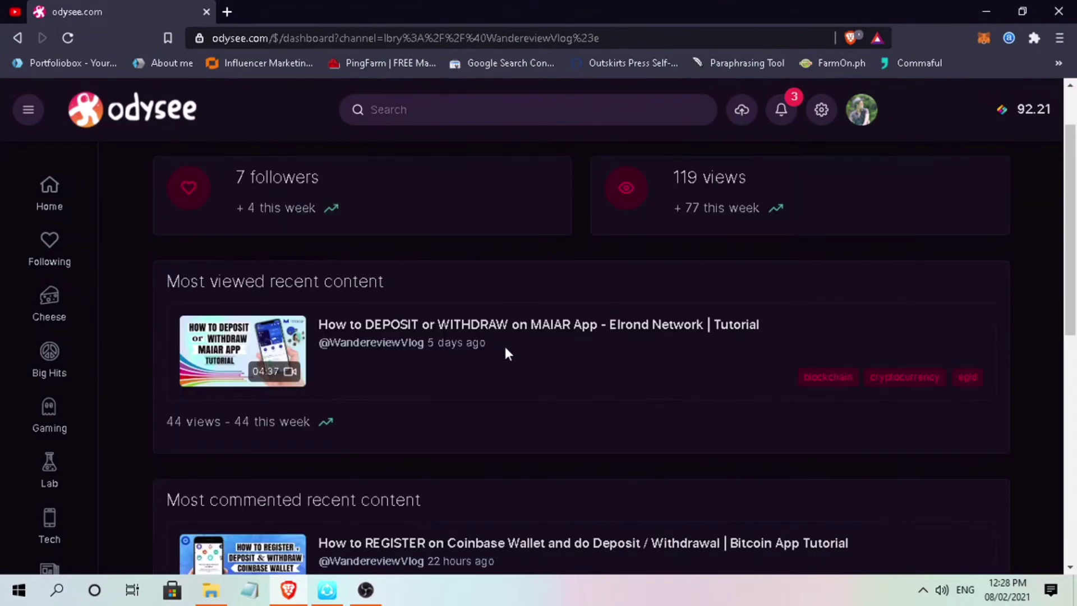
scroll(503, 344, down, 3)
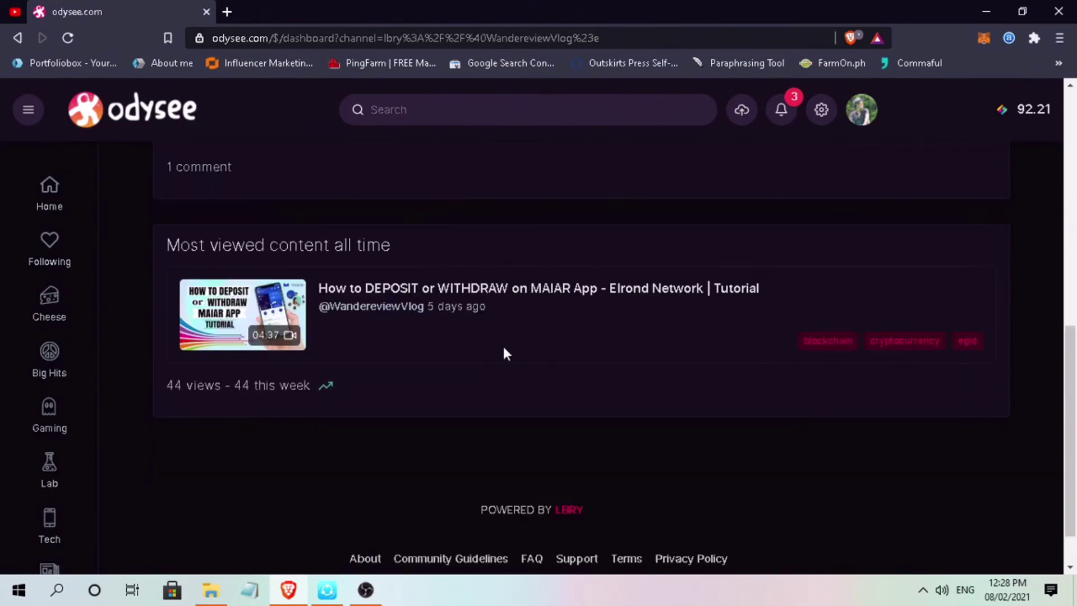
scroll(503, 345, up, 10)
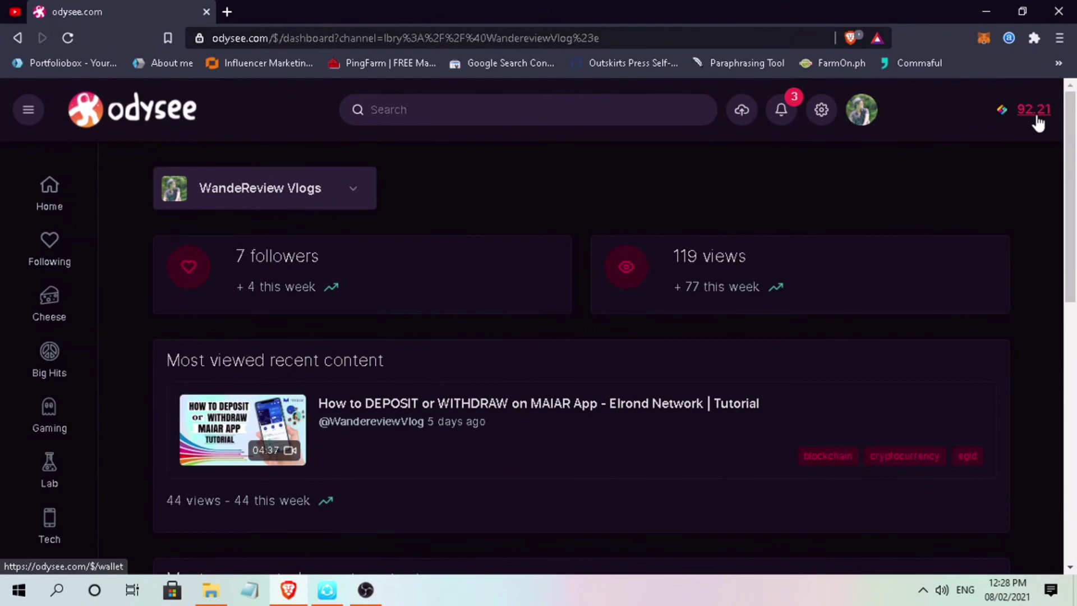
View the 92.21 credit wallet and expand the boosting breakdown showing 20.4396 earned from others.
click(1035, 117)
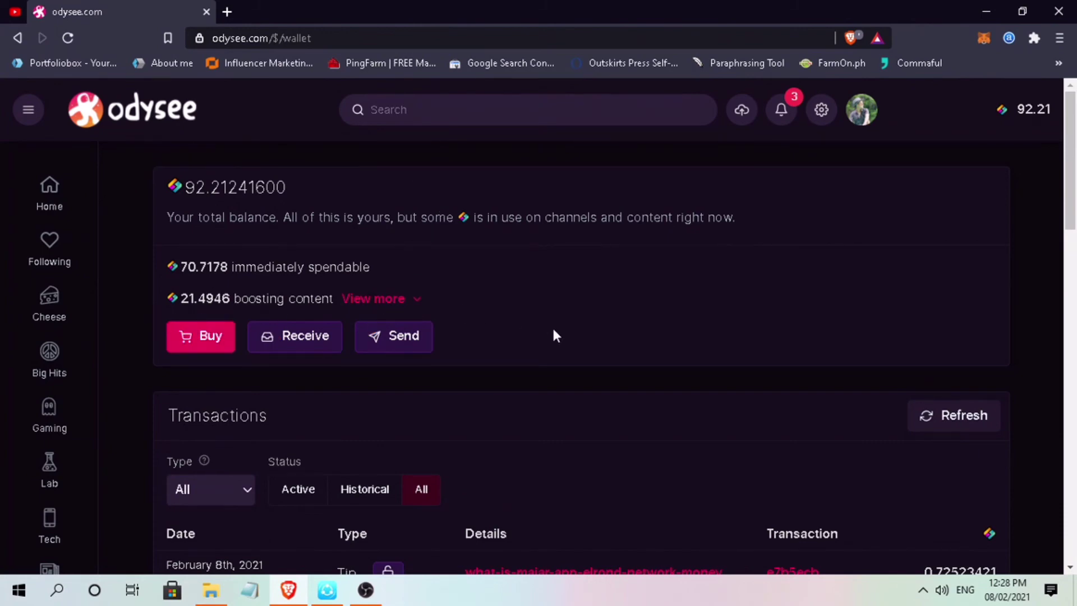
scroll(549, 363, down, 2)
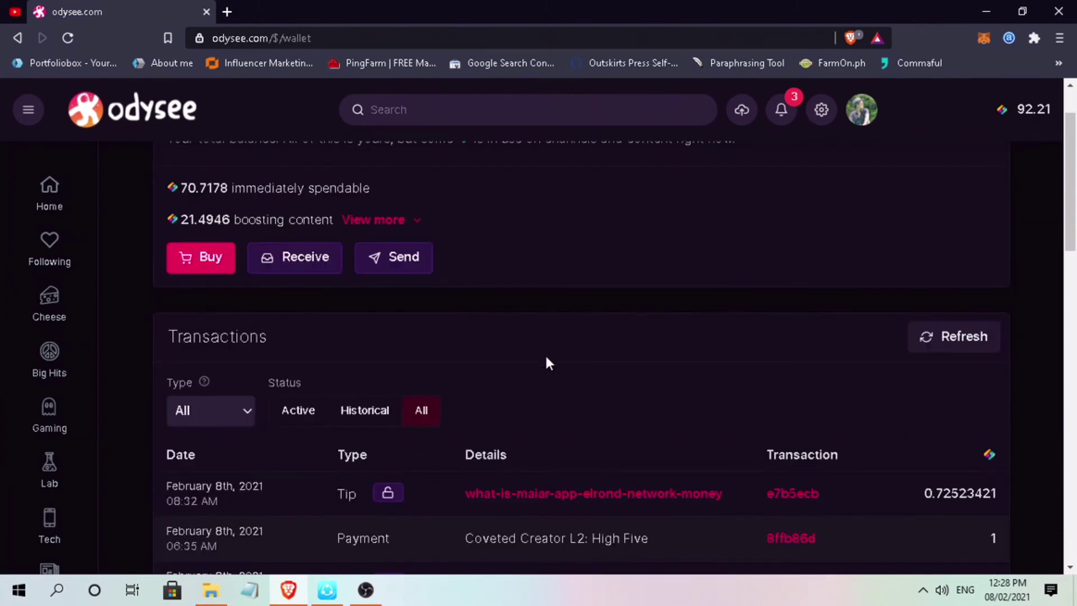
scroll(549, 363, down, 3)
scroll(533, 361, down, 3)
scroll(529, 359, up, 1)
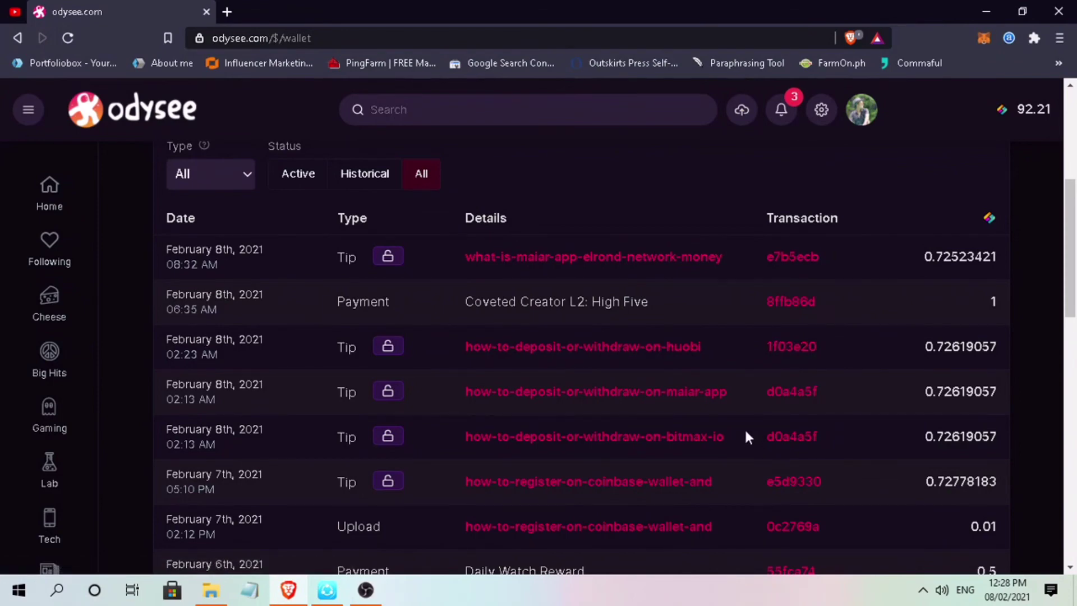
scroll(746, 438, down, 3)
scroll(746, 434, down, 1)
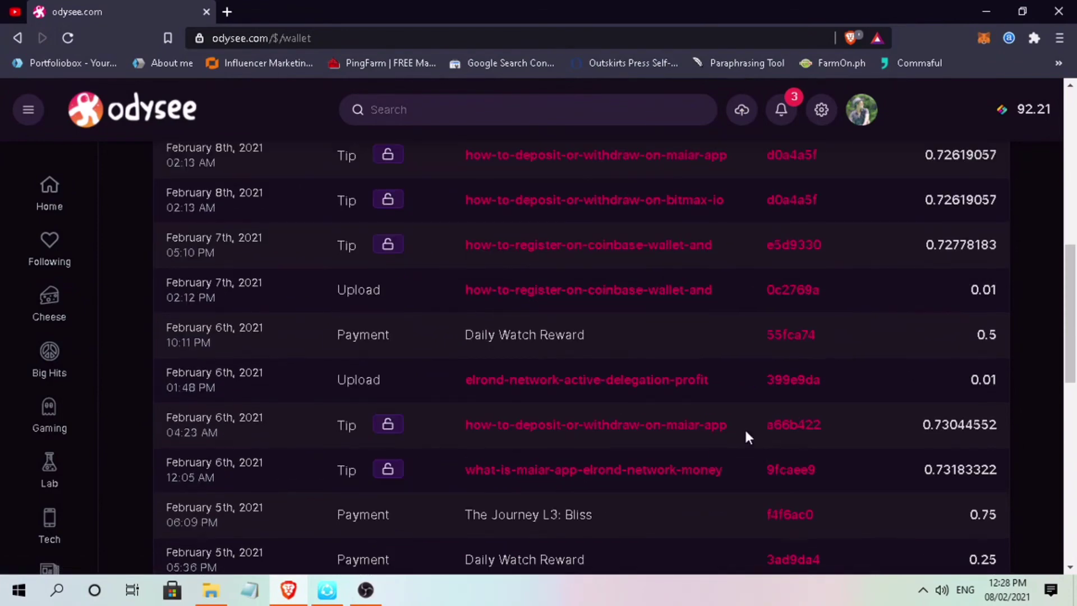
scroll(746, 434, down, 2)
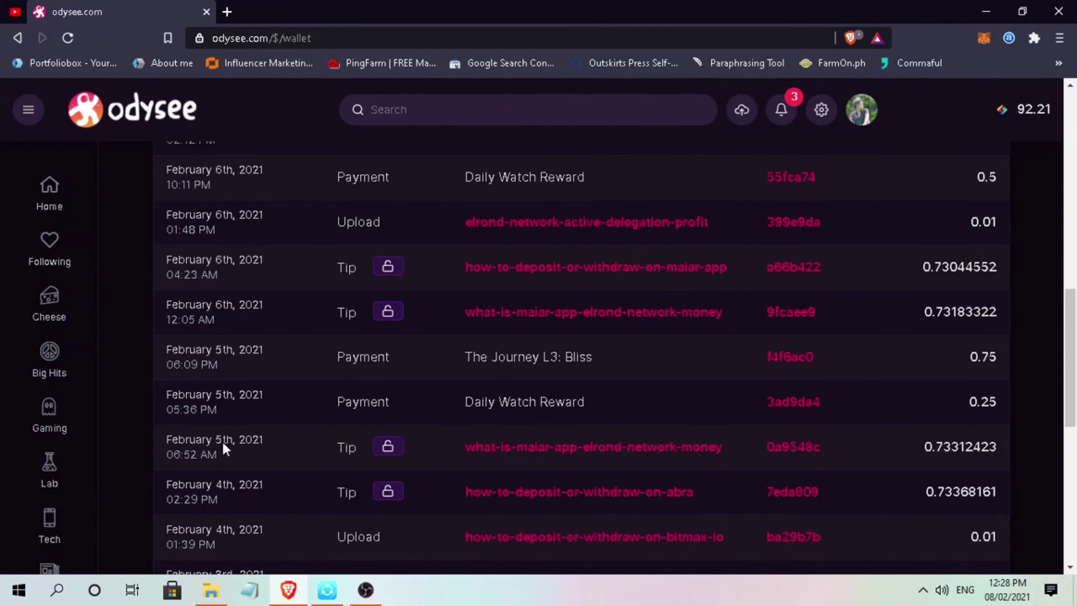
scroll(223, 446, up, 9)
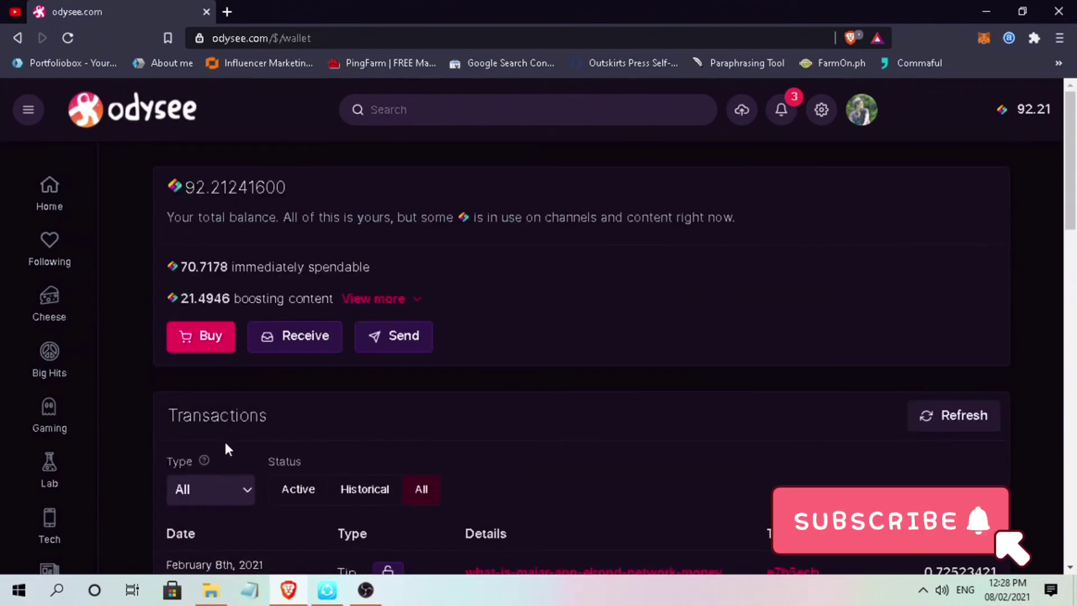
click(393, 302)
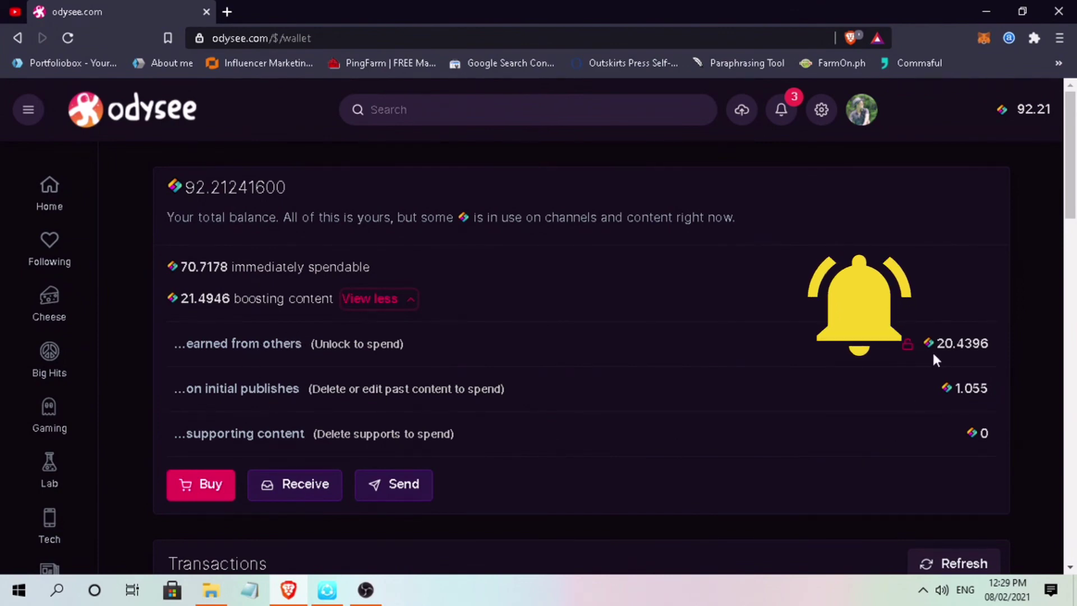